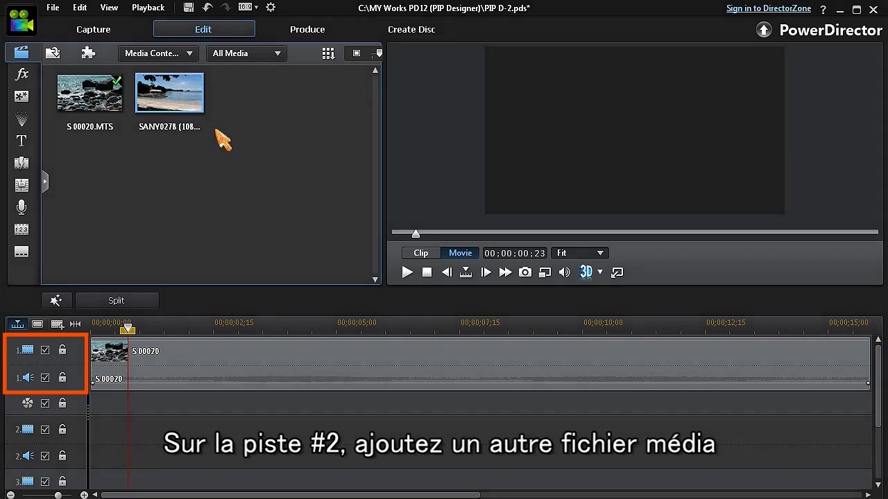
Step: Place the beach photo SANY0278 on track 2 and open it in the PiP Designer's motion paths
left_click_drag(178, 98, 133, 426)
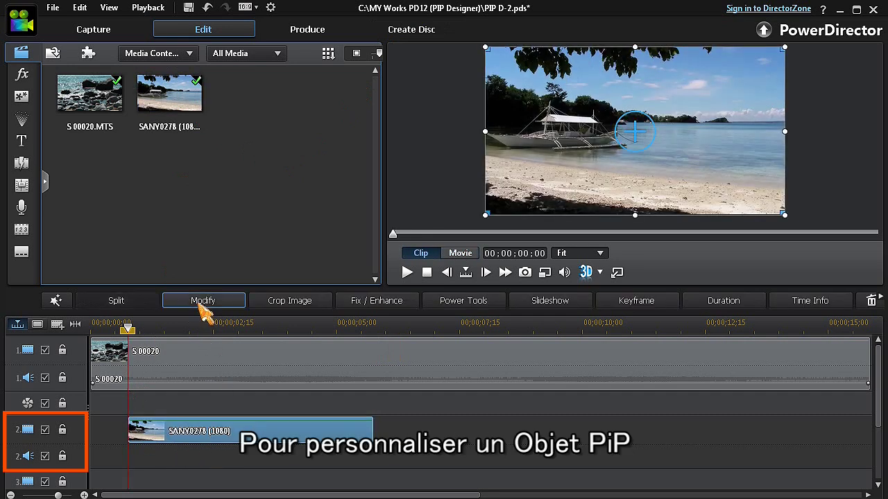
left_click(203, 303)
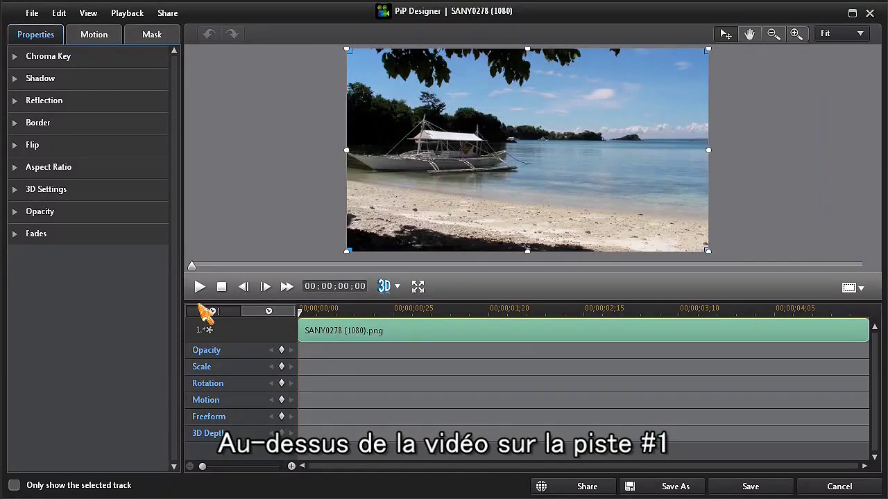
left_click(88, 41)
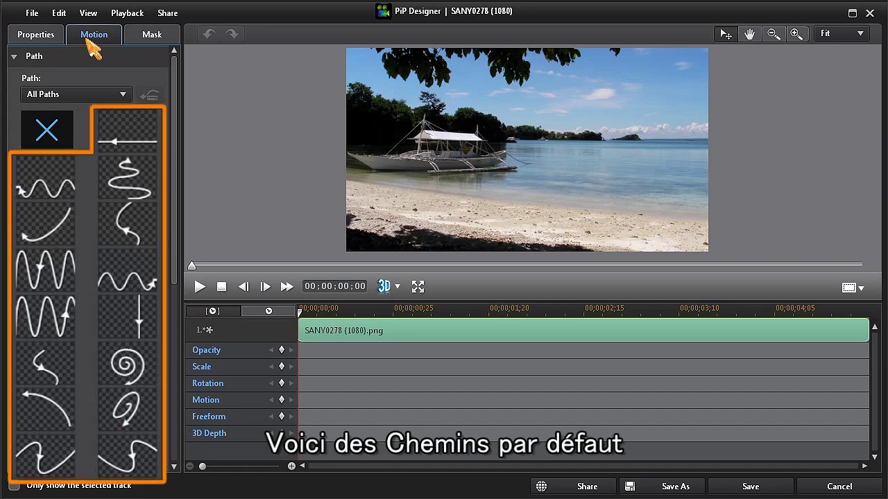
Step: Choose the X (no path) preset to create start and end Scale and Motion keyframes
left_click(47, 134)
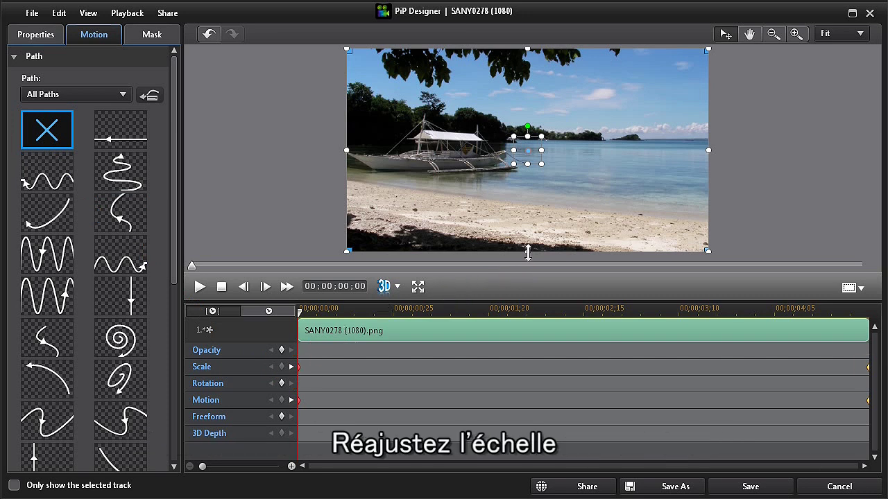
Step: Shrink the photo, place it upper left at 00;00, then shrink it again and place it lower right at 05;00
left_click_drag(528, 251, 528, 198)
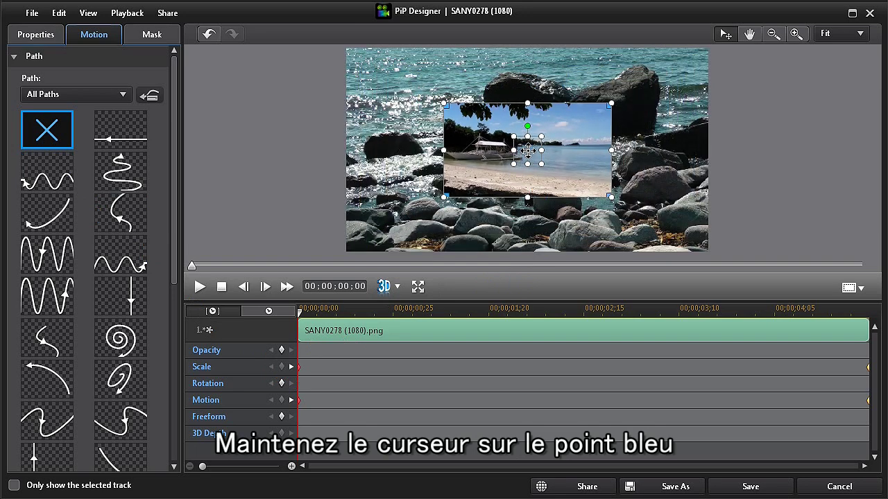
left_click_drag(529, 148, 452, 106)
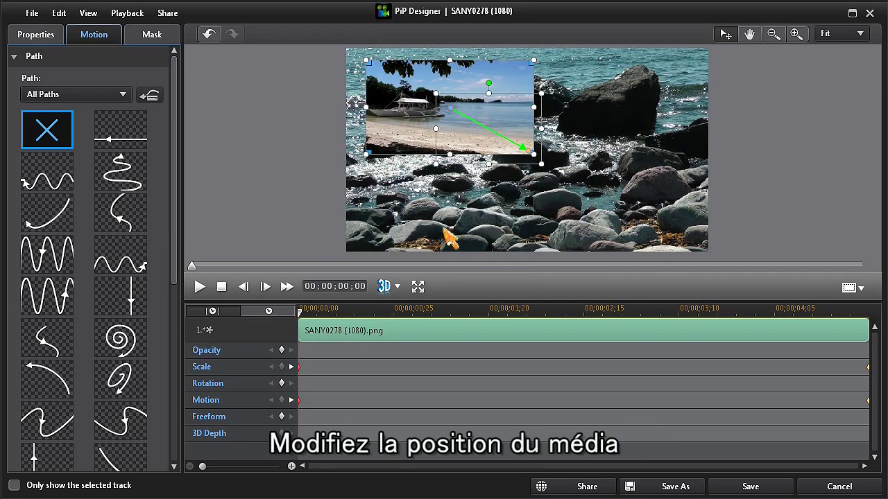
left_click_drag(300, 321, 867, 316)
left_click_drag(528, 253, 527, 192)
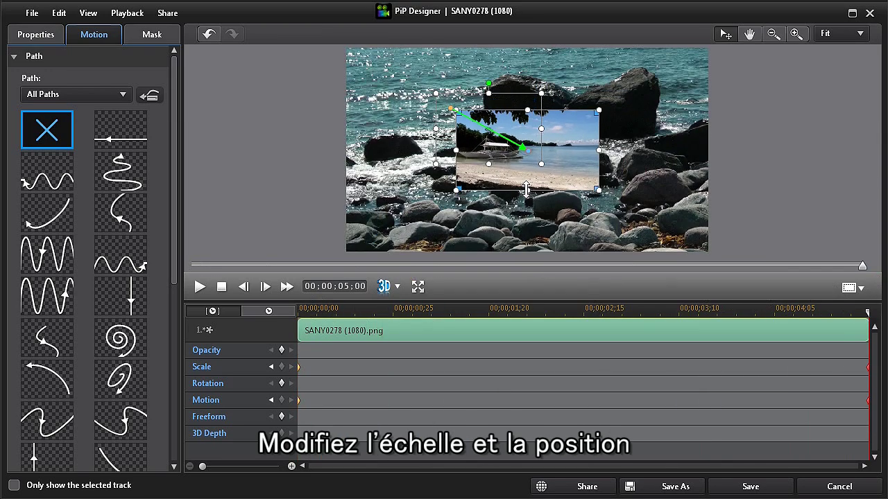
left_click_drag(526, 146, 618, 190)
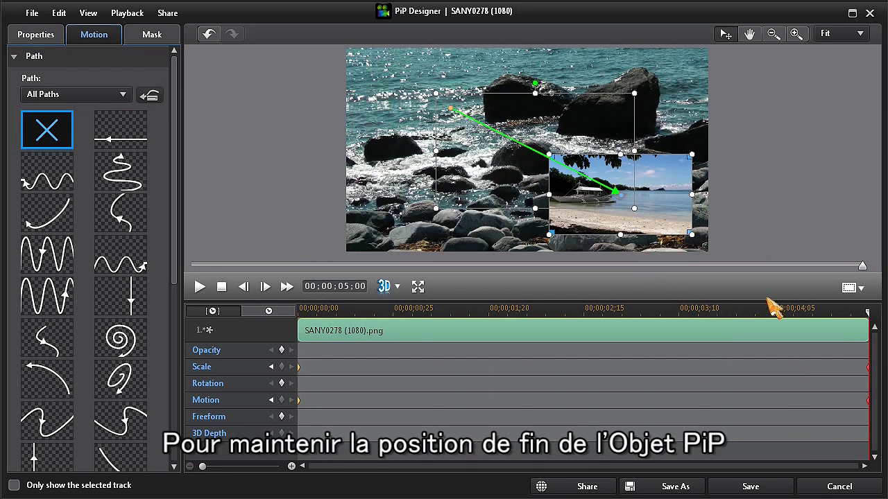
Step: Add Scale and Motion keyframes at 04;04 that duplicate the end keyframes
left_click_drag(867, 313, 769, 313)
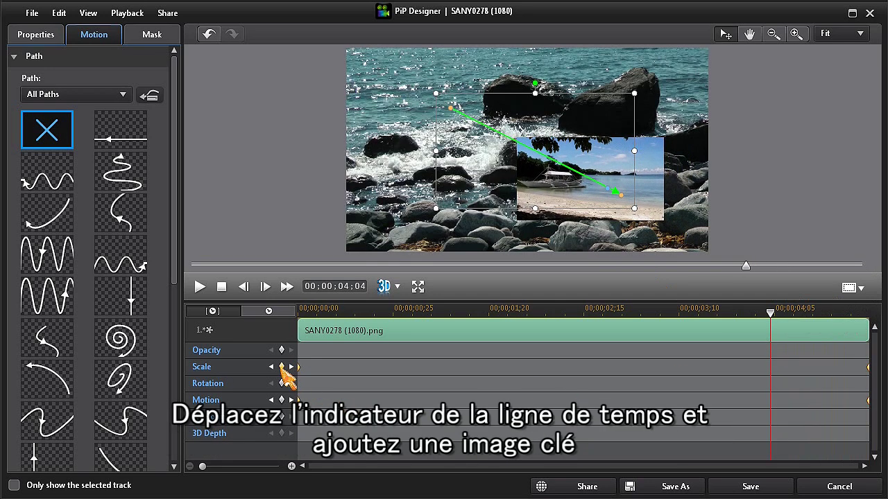
left_click(281, 401)
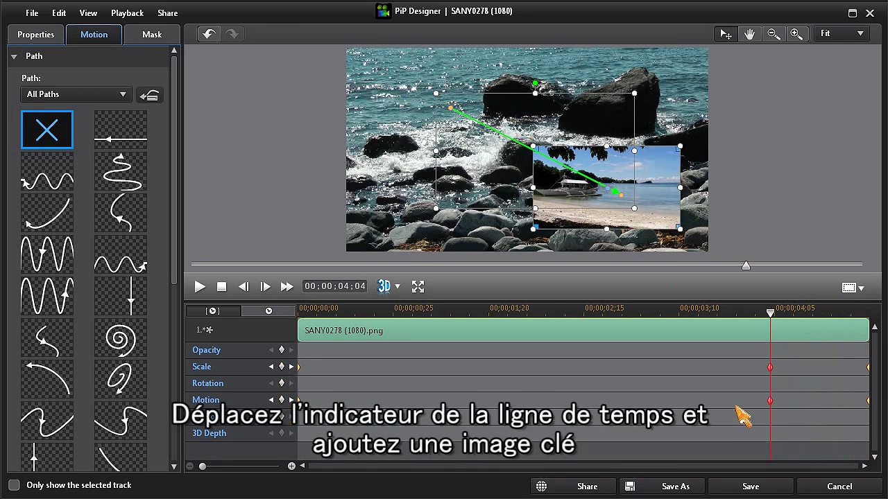
right_click(770, 400)
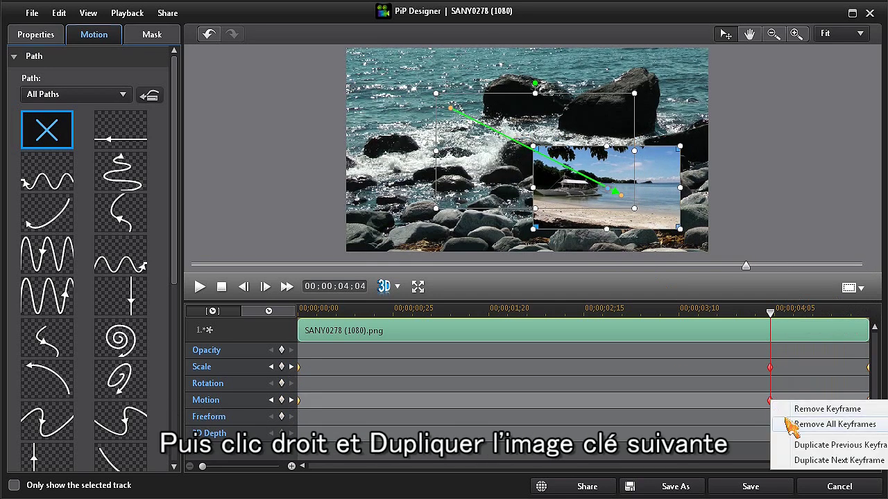
left_click(811, 460)
right_click(770, 368)
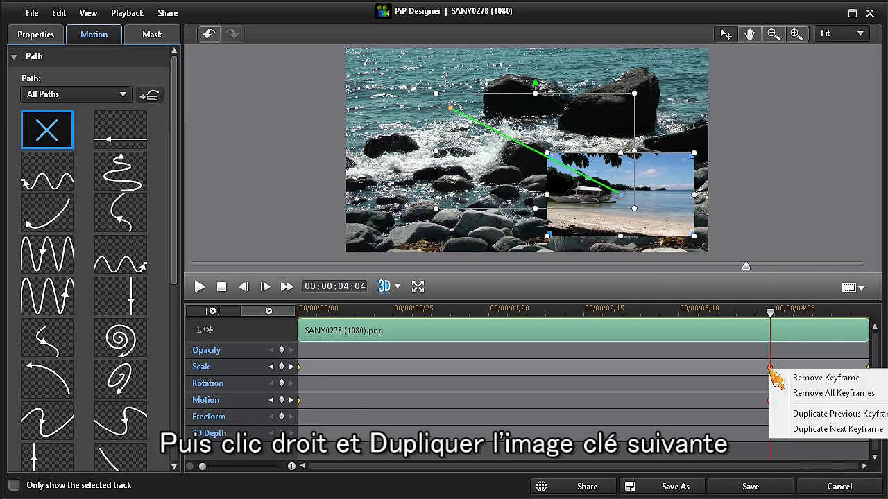
left_click(818, 429)
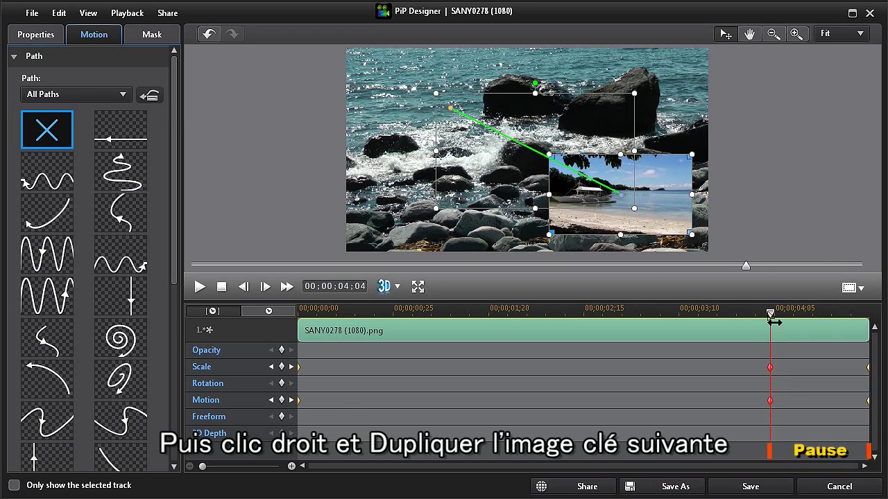
Step: Add Scale and Motion keyframes at 00;26 that duplicate the start keyframes
left_click_drag(774, 323, 396, 364)
left_click(282, 366)
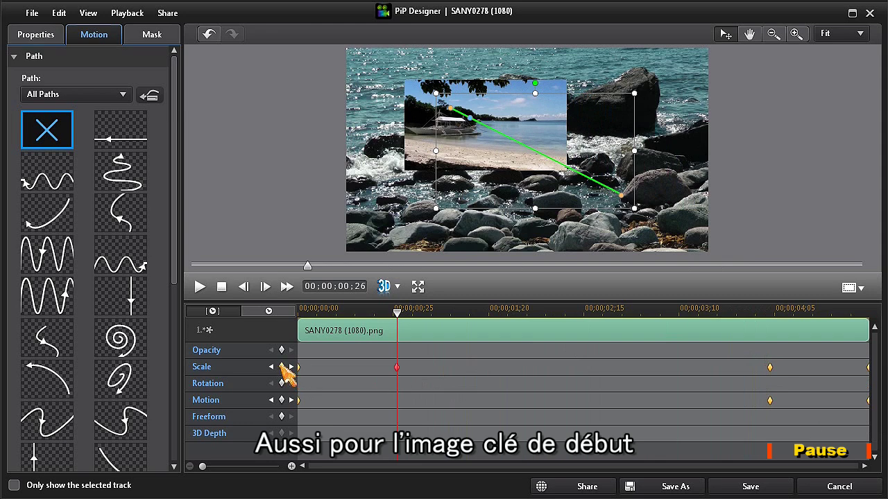
left_click(282, 400)
right_click(396, 401)
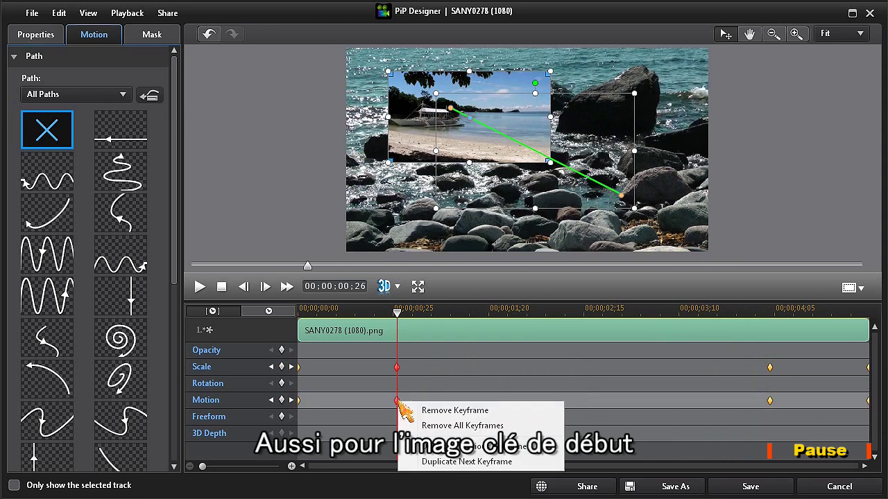
left_click(463, 461)
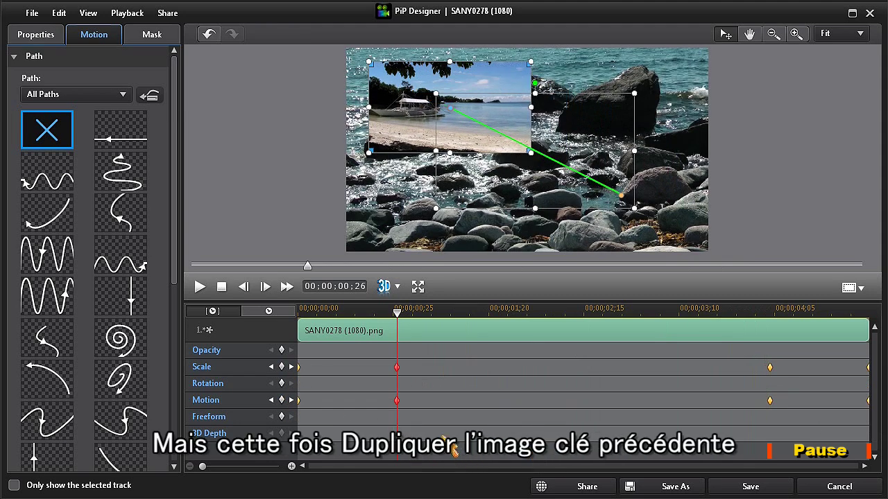
right_click(398, 369)
left_click(441, 414)
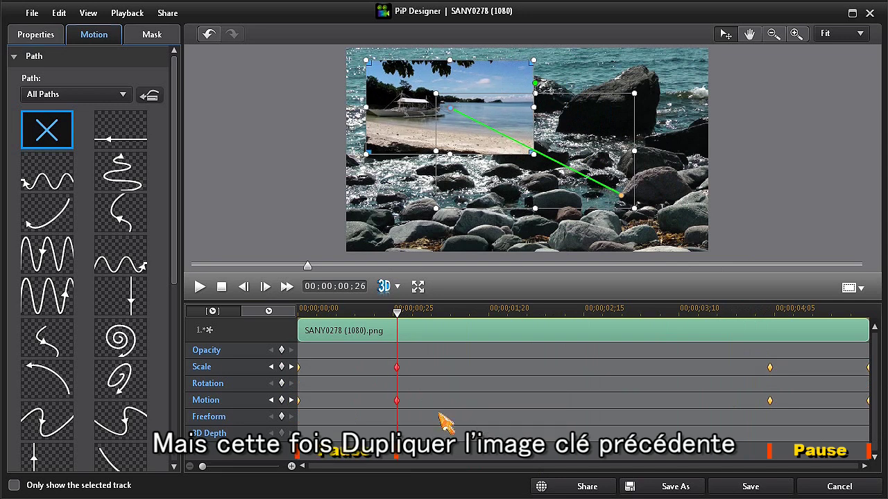
Step: At 01;22, add Scale and Motion keyframes, enlarge the photo slightly and move it right and down
left_click_drag(406, 326, 509, 331)
left_click(282, 368)
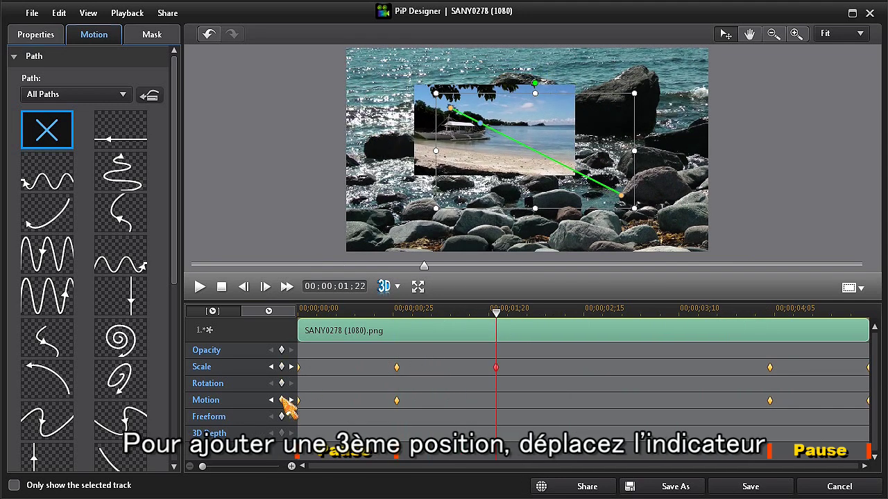
left_click(281, 400)
left_click_drag(479, 167, 479, 189)
left_click_drag(479, 124, 525, 148)
Step: At 03;08, add Scale and Motion keyframes that duplicate the 01;22 keyframes
left_click_drag(503, 322, 679, 326)
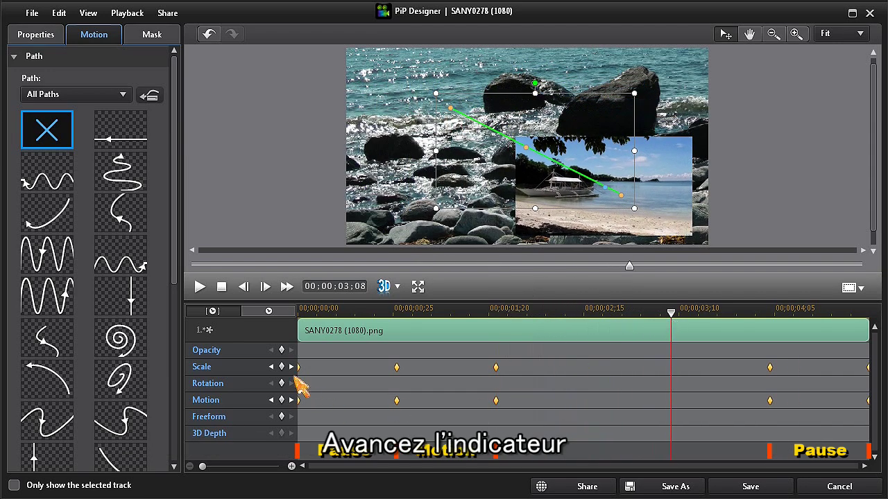
left_click(281, 367)
left_click(281, 400)
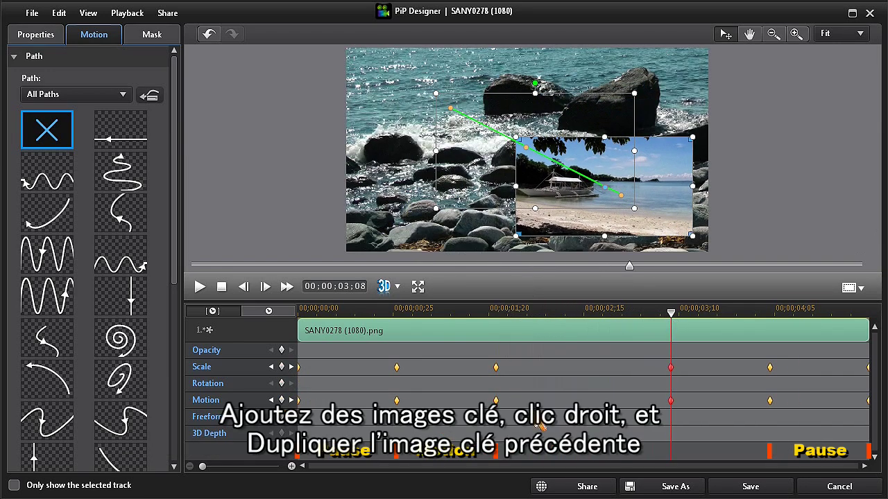
right_click(674, 406)
left_click(707, 446)
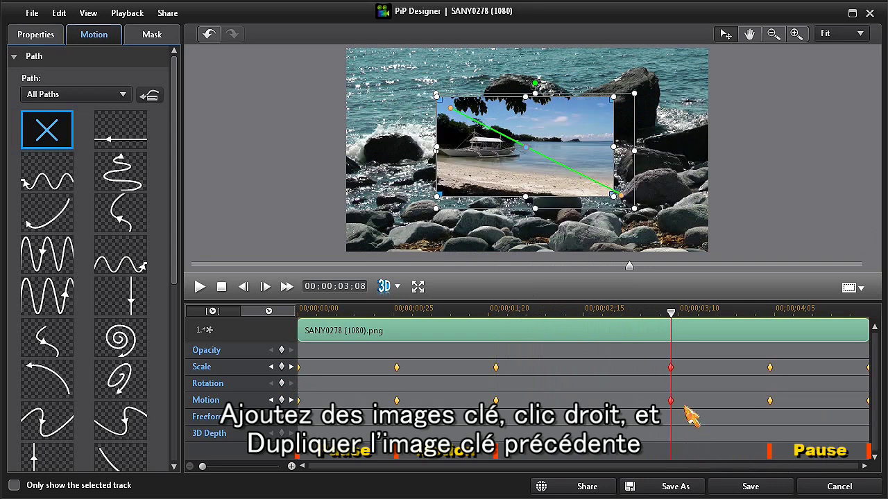
right_click(671, 367)
left_click(713, 415)
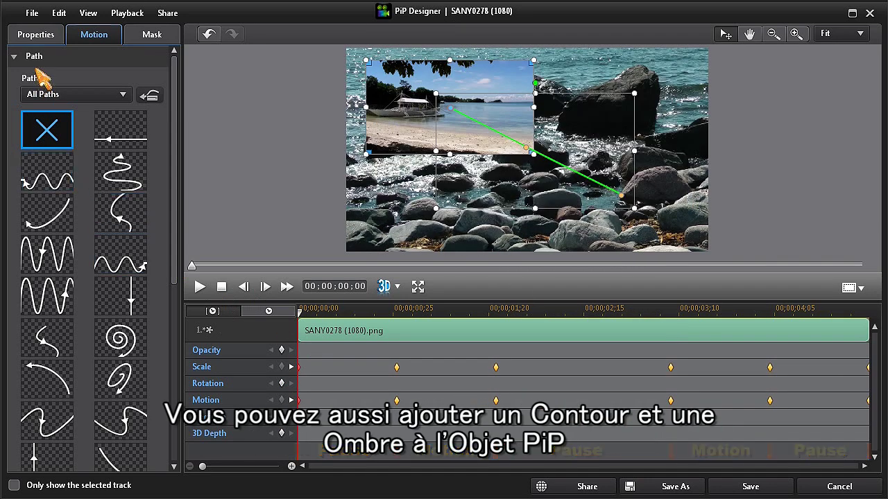
Step: Apply a border to the photo with a 2 Color Gradient fill
left_click(39, 41)
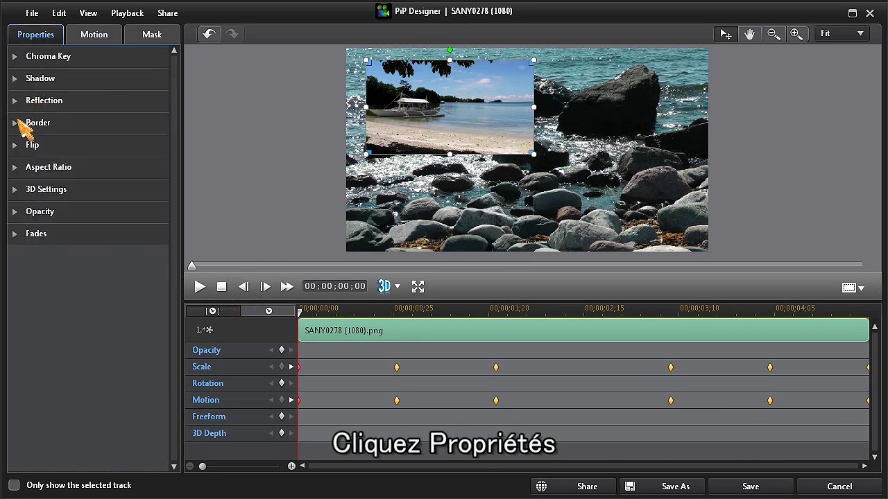
left_click(19, 125)
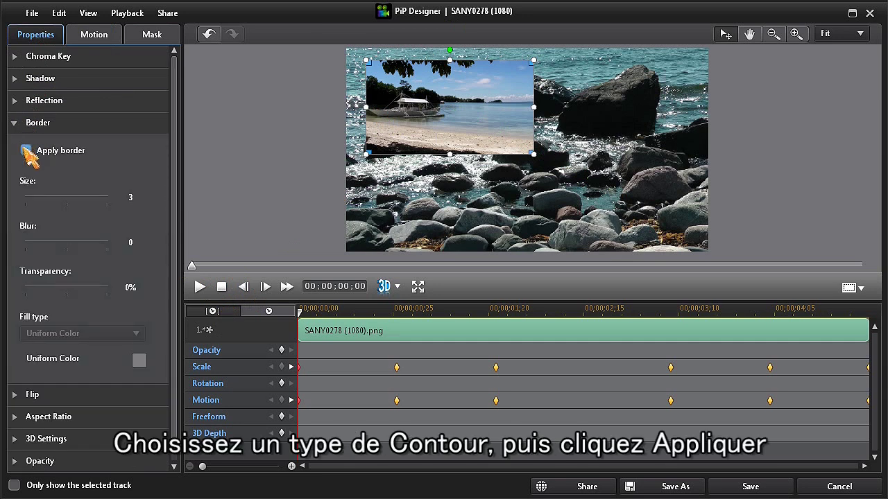
left_click(26, 150)
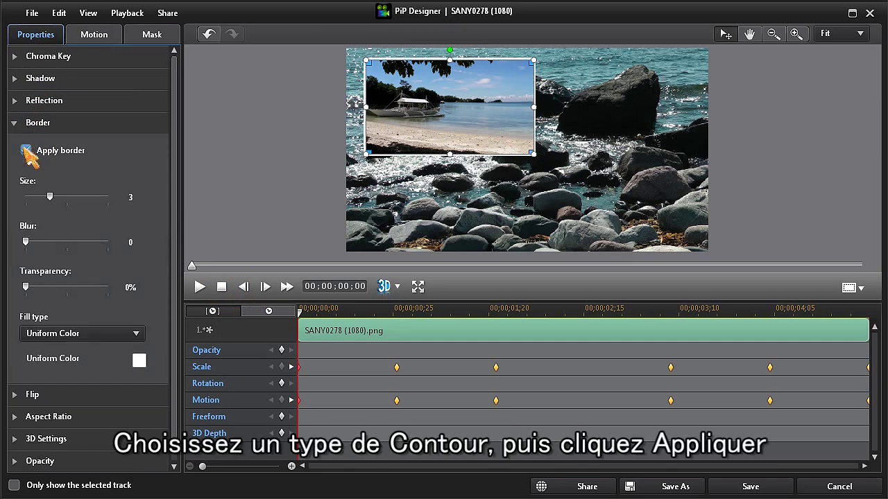
left_click(146, 339)
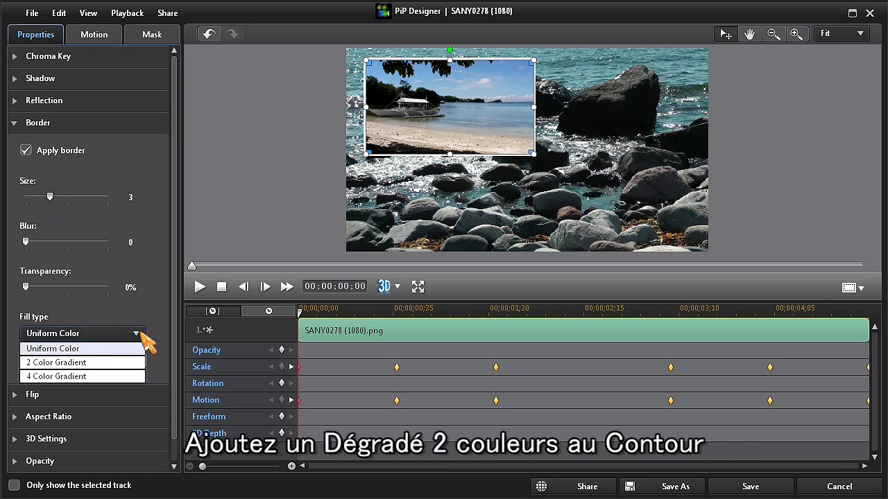
left_click(116, 363)
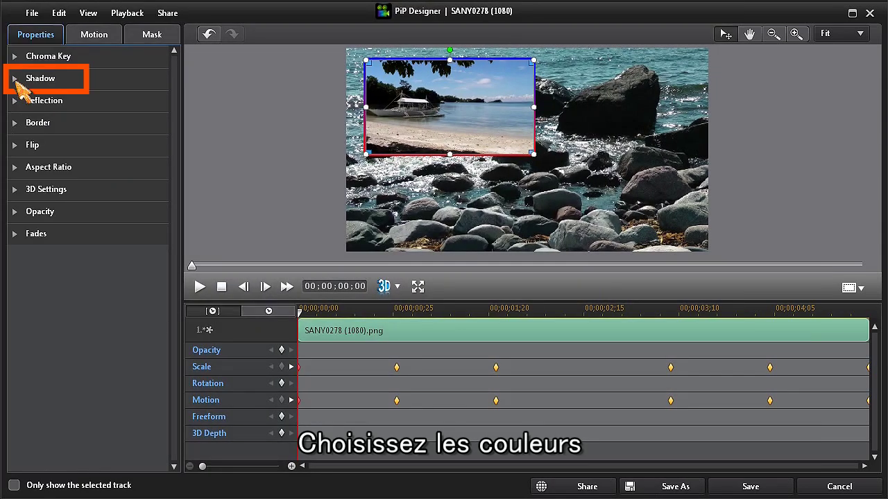
Step: Apply a drop shadow to the photo falling toward the bottom-right
left_click(17, 84)
left_click(26, 105)
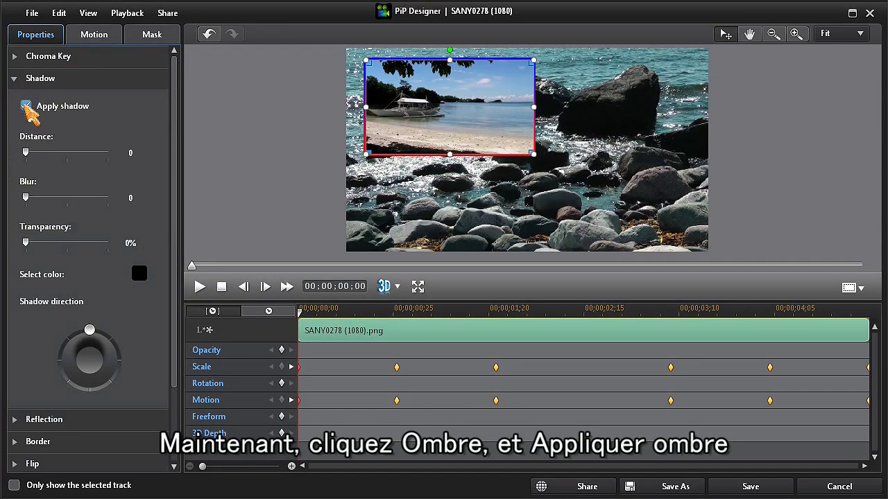
left_click(111, 383)
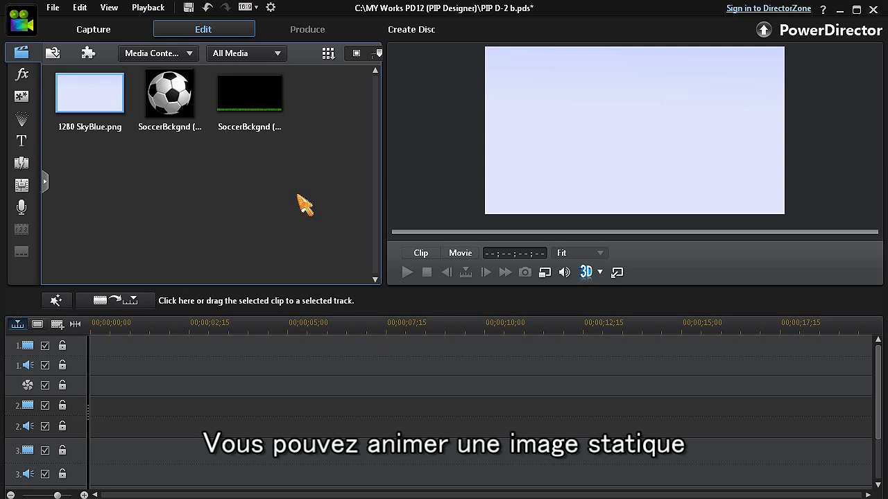
Step: Put 1280 SkyBlue.png on track 1, the grass clip on track 3 and the soccer ball on track 2
left_click_drag(87, 108, 92, 363)
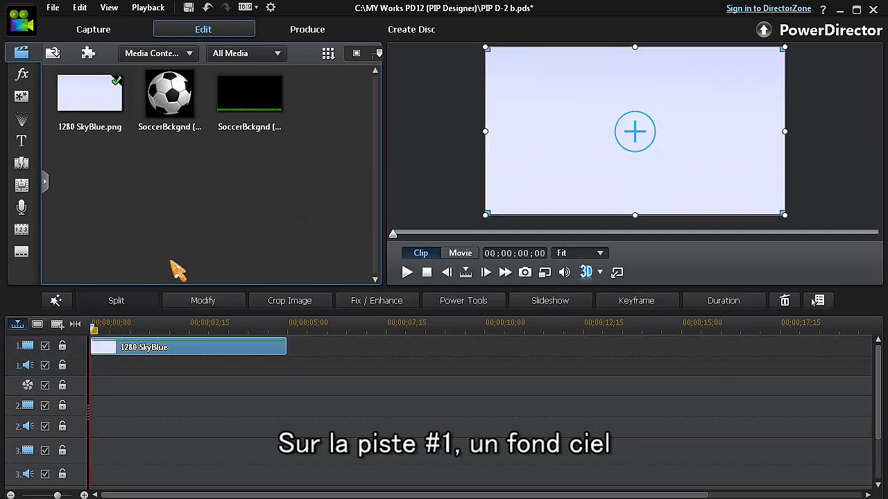
left_click_drag(261, 83, 90, 461)
left_click_drag(178, 107, 91, 408)
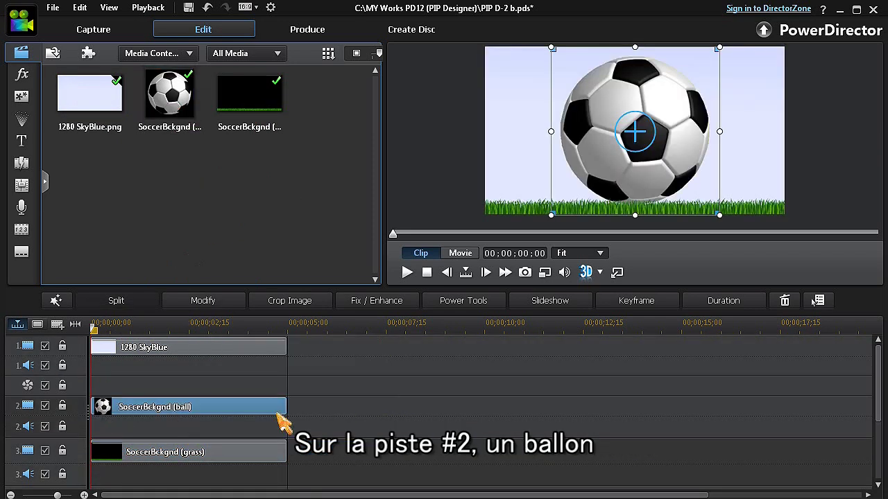
Step: Start a custom motion path for the ball, shrink it and place it on the left grass
left_click(213, 304)
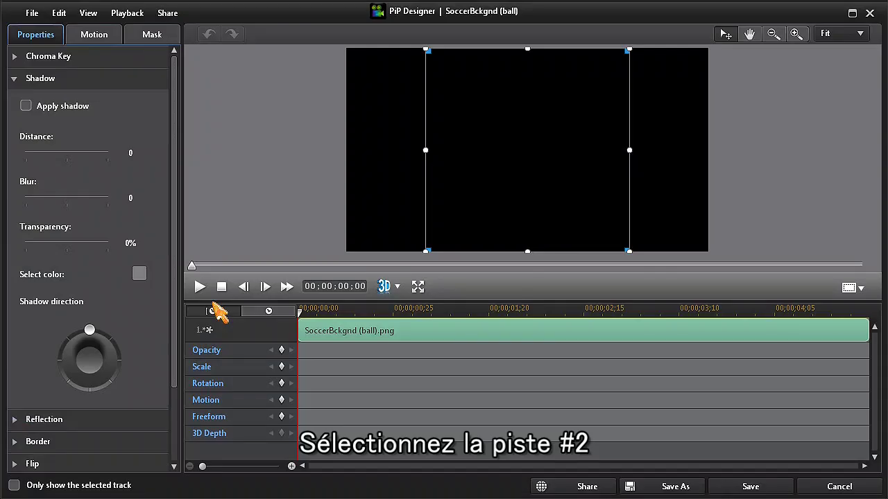
left_click(101, 38)
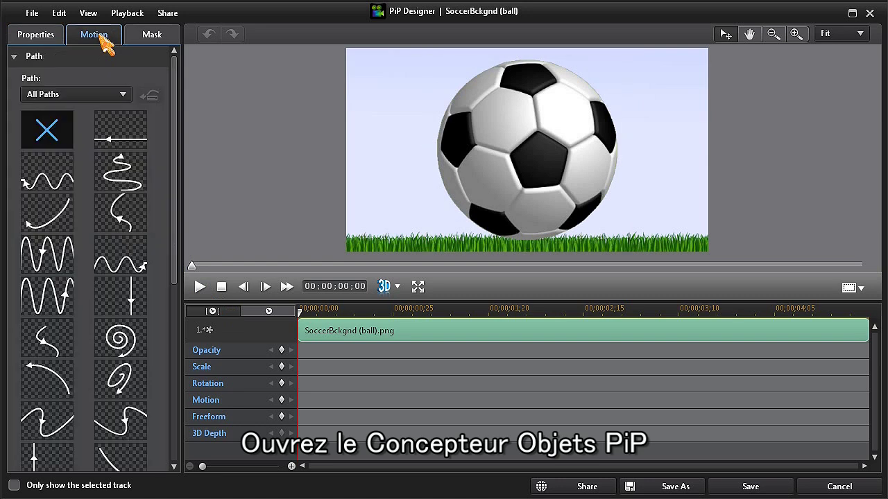
left_click(46, 126)
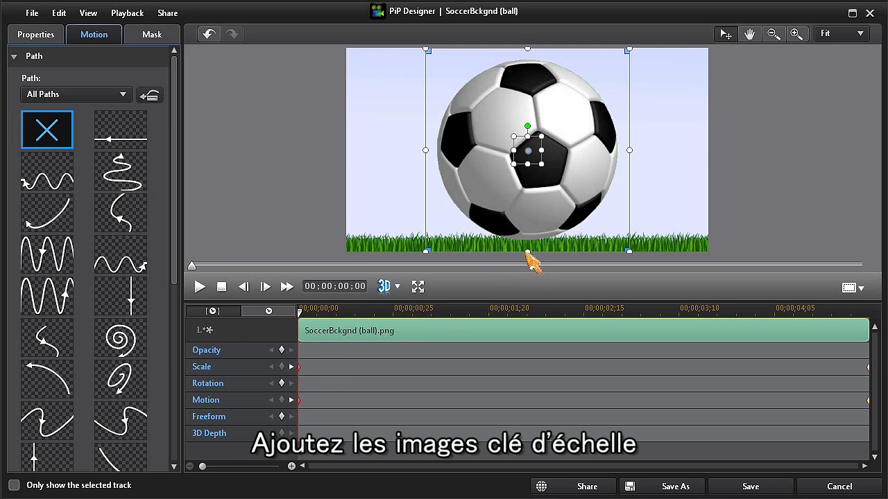
left_click_drag(527, 252, 528, 182)
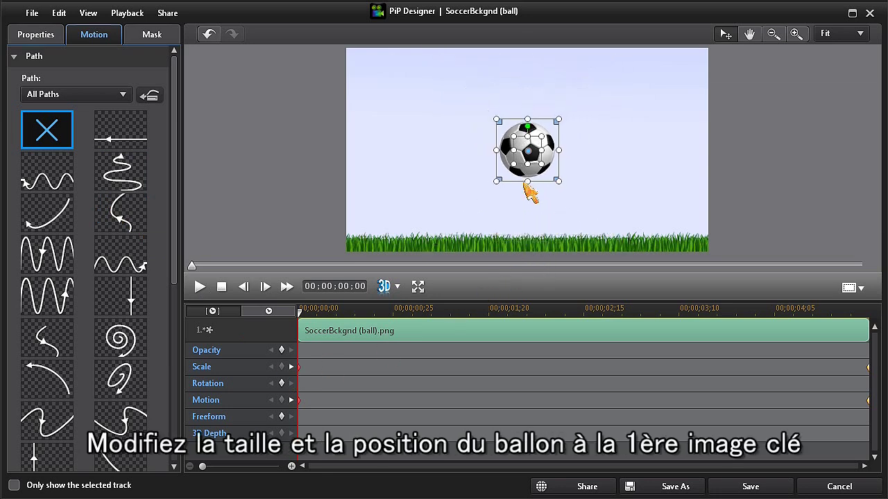
left_click_drag(529, 149, 377, 212)
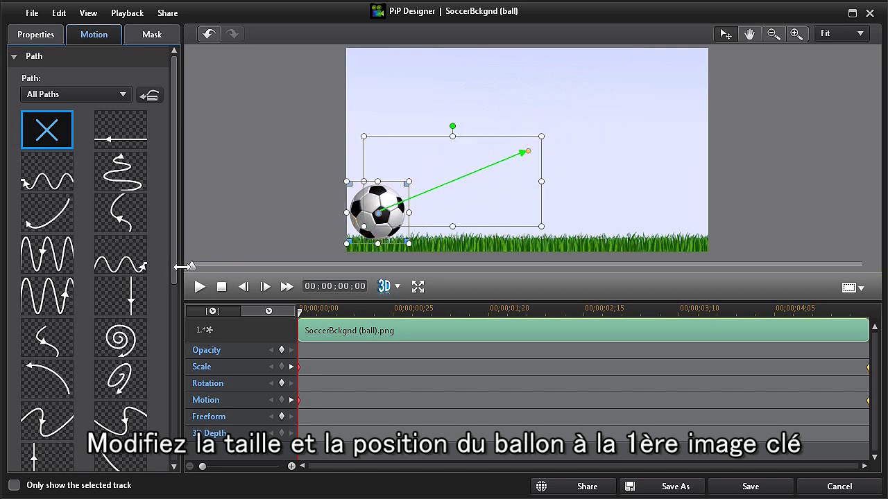
Step: At the 5-second end keyframe, keep the ball's start size and move it to the right grass
left_click_drag(193, 270, 875, 297)
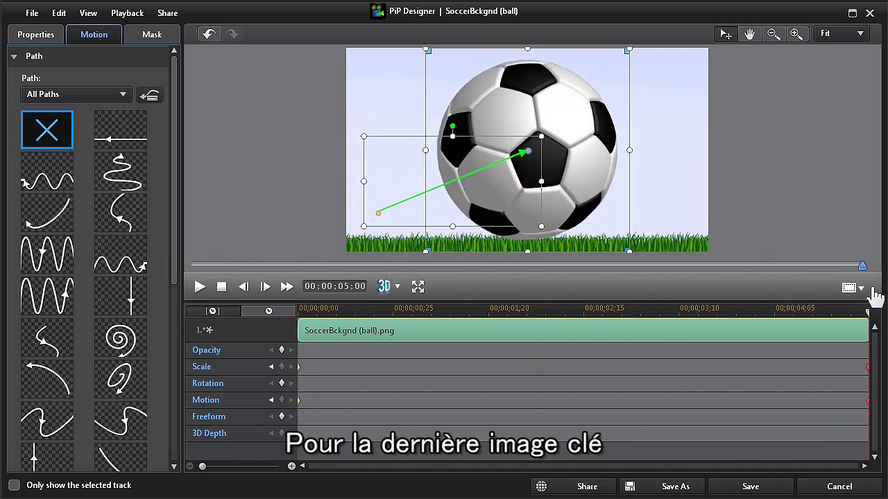
right_click(868, 367)
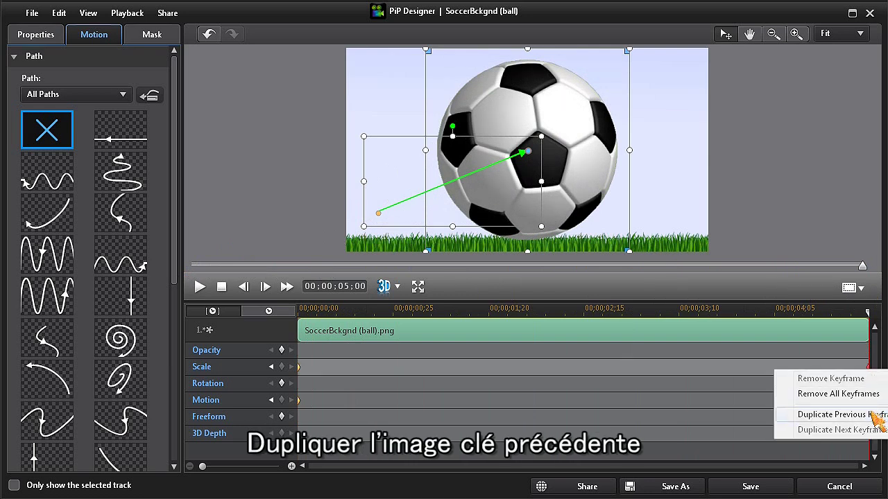
left_click(876, 414)
left_click_drag(529, 151, 678, 214)
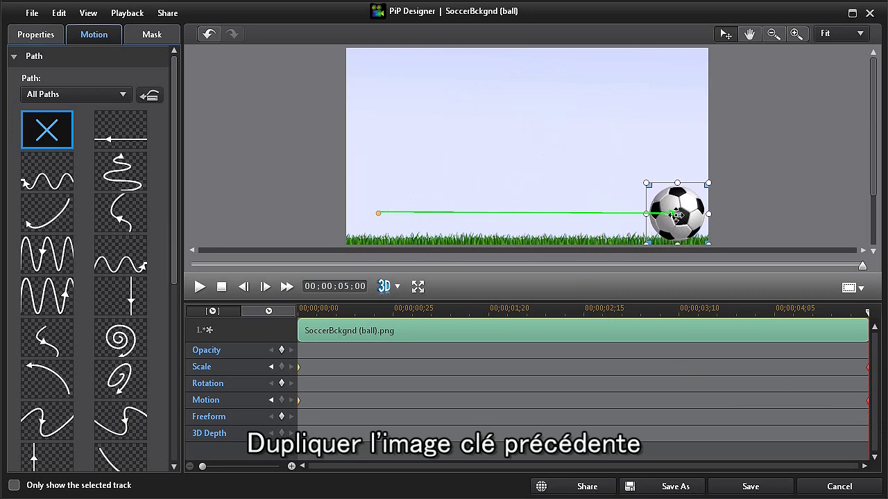
left_click(222, 287)
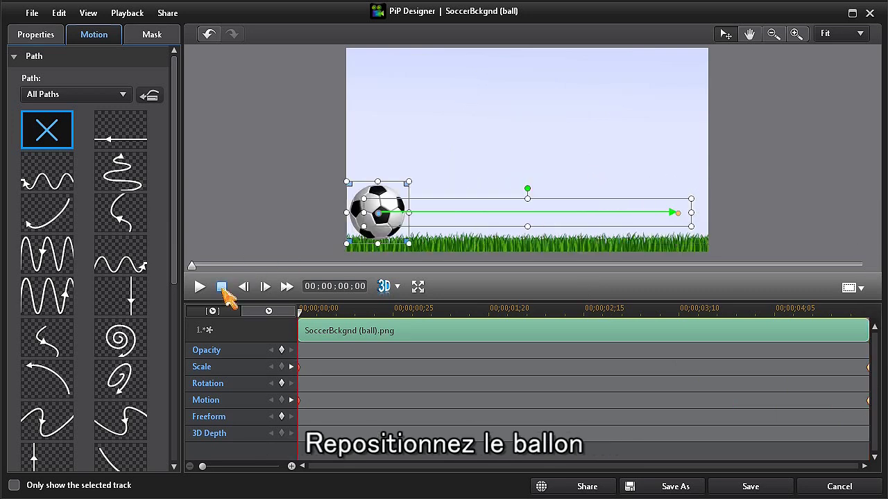
left_click_drag(177, 200, 109, 458)
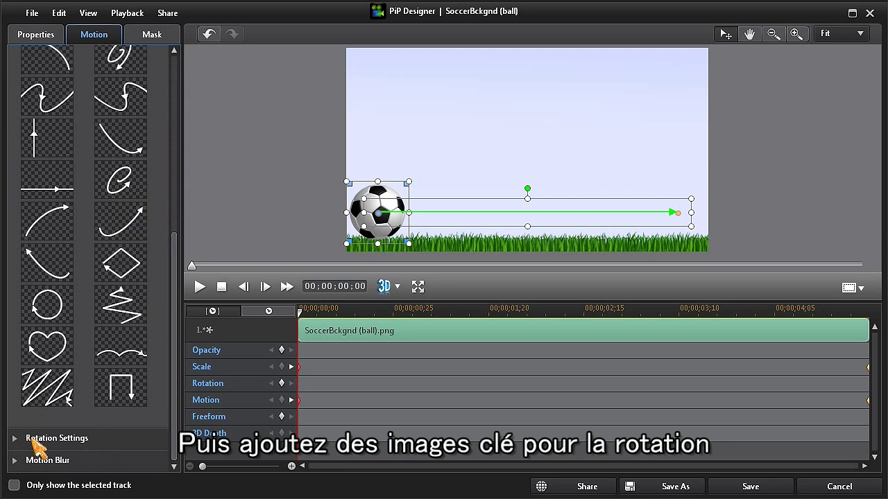
left_click(34, 440)
Step: Set the ball's path rotation to 530 degrees
left_click_drag(27, 427, 75, 430)
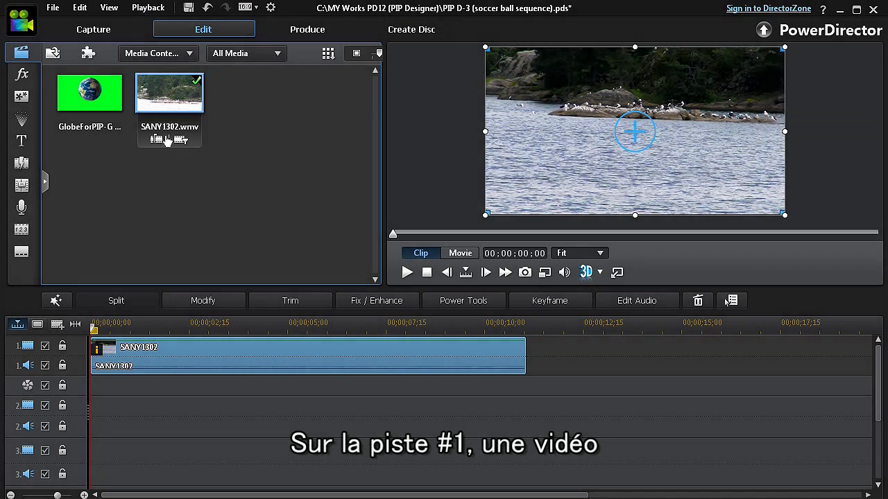
Step: Drop GlobeForPIP onto track 2 above SANY1302 and scrub to where GLOBAL VIDEOS appears
left_click_drag(94, 94, 105, 409)
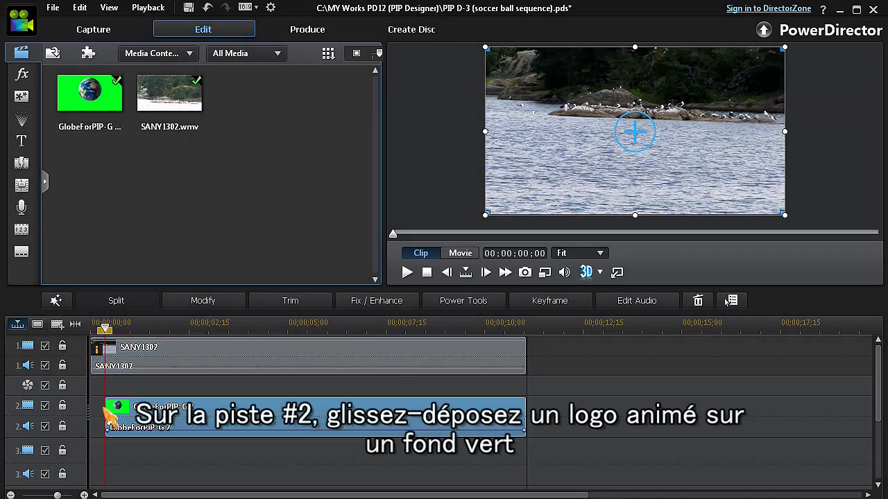
left_click_drag(111, 332, 374, 358)
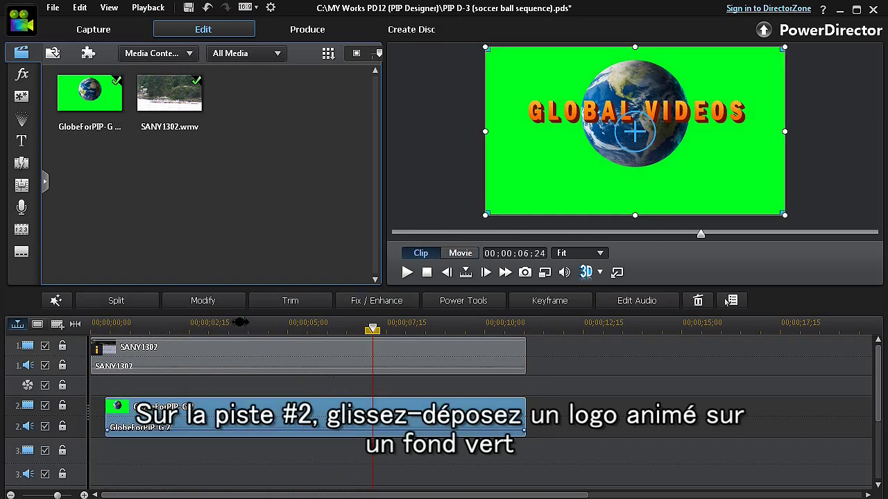
Step: Shrink the globe logo clip and move it toward the centre of the frame
left_click(224, 306)
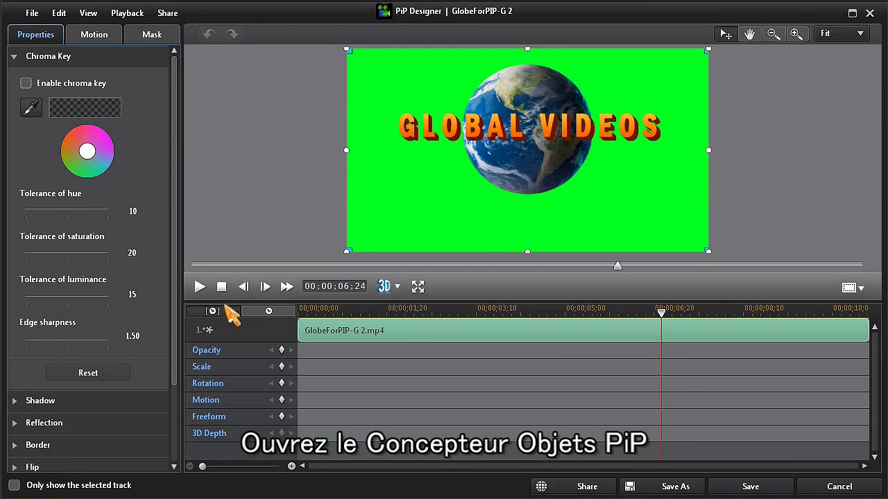
left_click_drag(527, 240, 529, 198)
left_click_drag(520, 126, 497, 193)
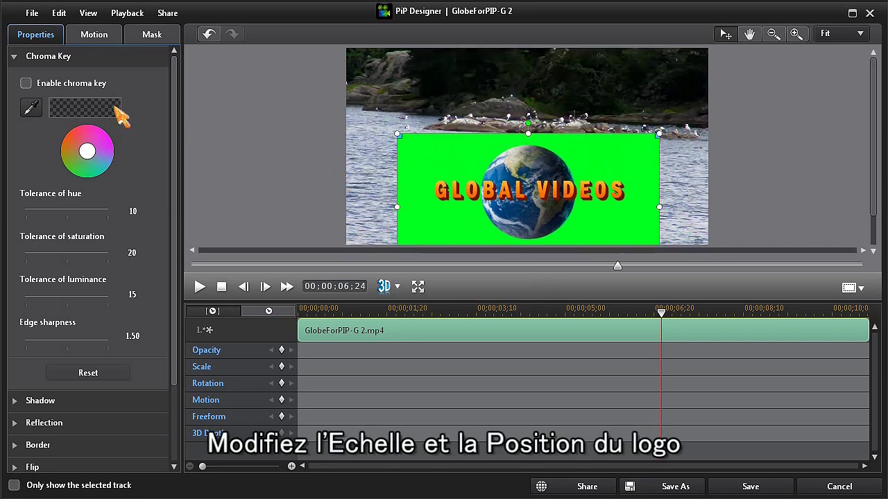
Step: Chroma-key out the green background: hue tolerance 20, saturation 32, luminance 55, edge sharpness 1.93
left_click(26, 83)
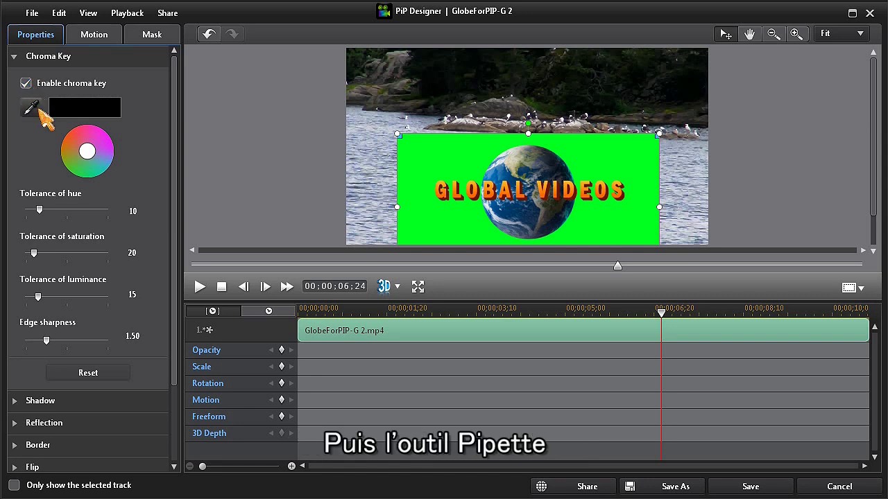
left_click(36, 110)
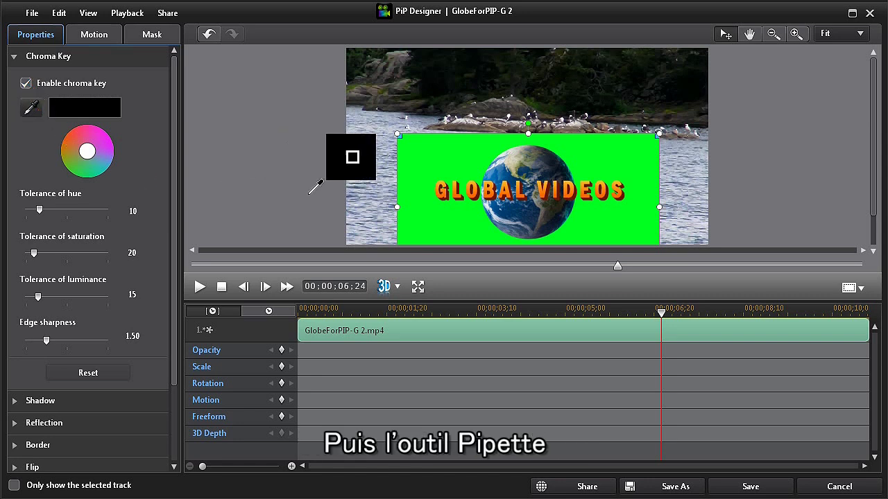
left_click(414, 175)
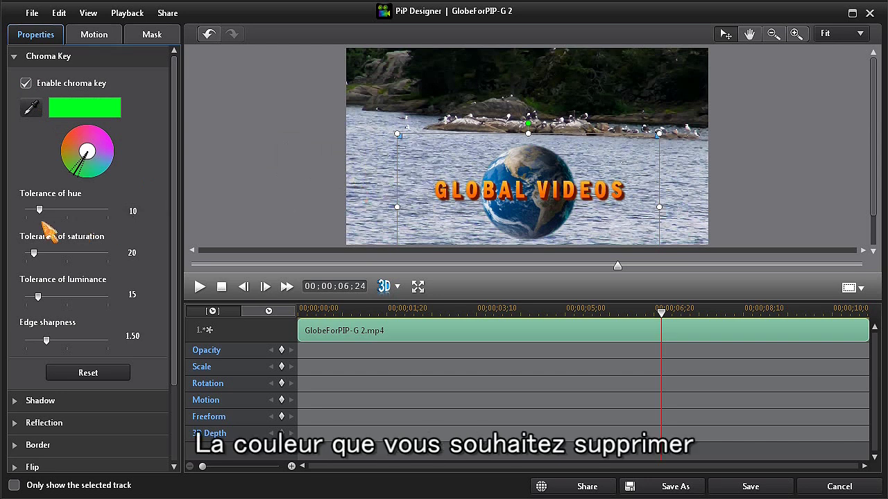
left_click_drag(41, 210, 52, 210)
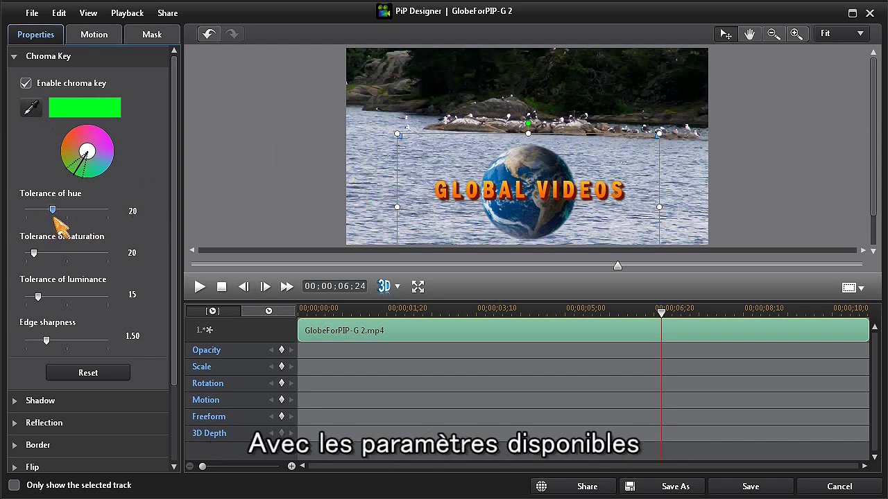
left_click_drag(33, 253, 39, 253)
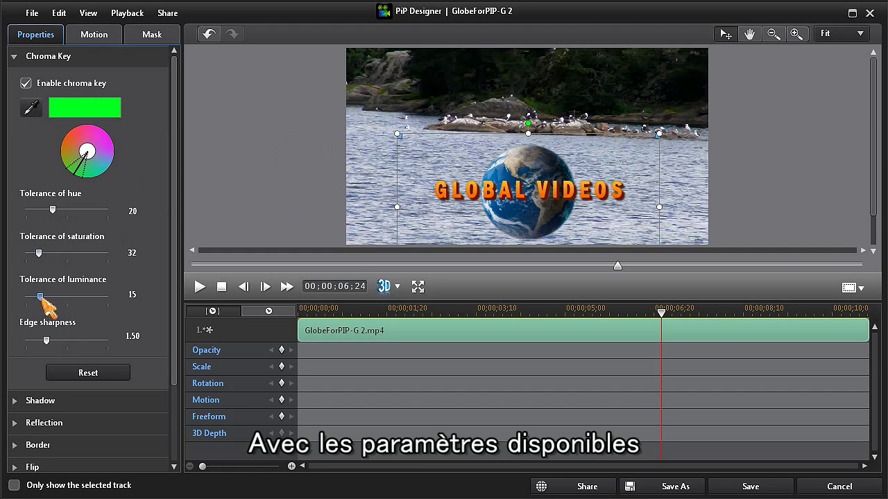
left_click_drag(38, 296, 70, 296)
left_click_drag(45, 340, 52, 340)
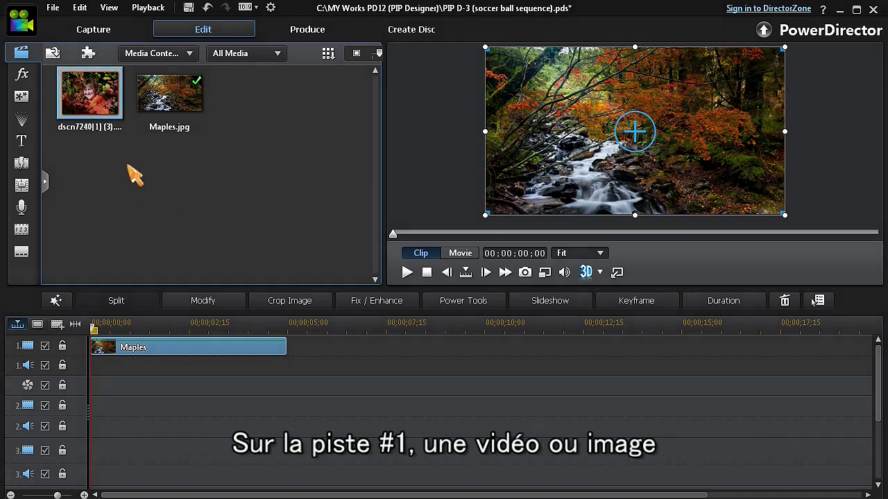
Step: Put the dscn7240 photo on track 2 and open it in the PiP Designer
left_click_drag(96, 152, 91, 416)
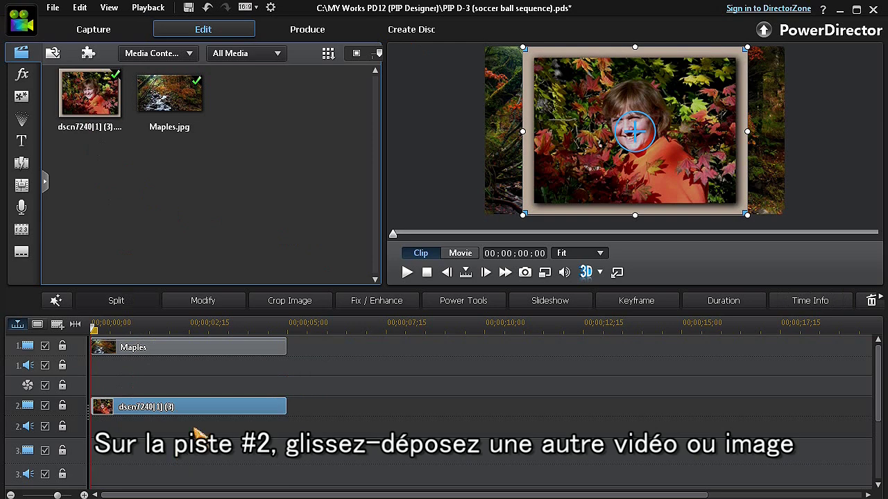
left_click(206, 302)
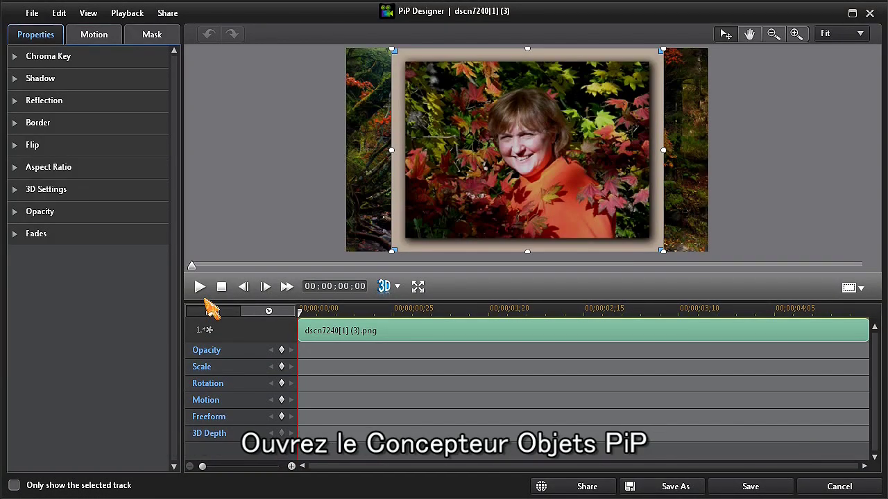
Step: Apply a feathered oval mask to the dscn7240 portrait, shrink and nudge it, and save
left_click(162, 35)
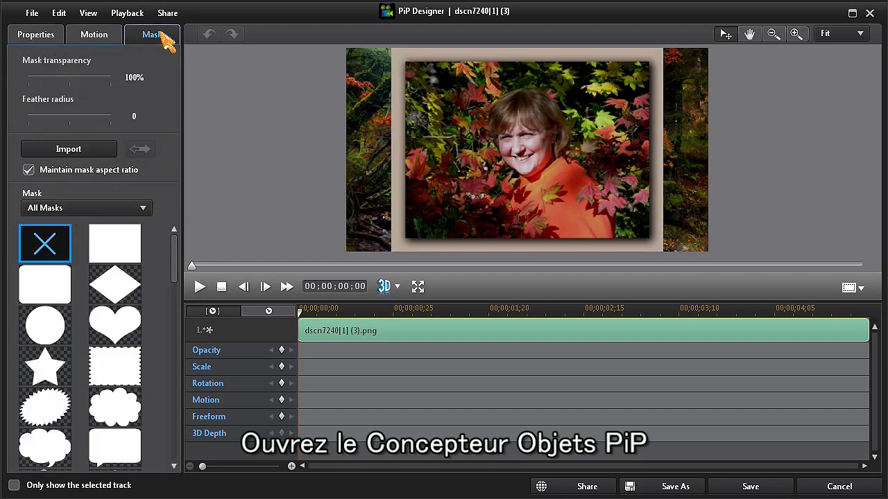
left_click_drag(175, 254, 178, 416)
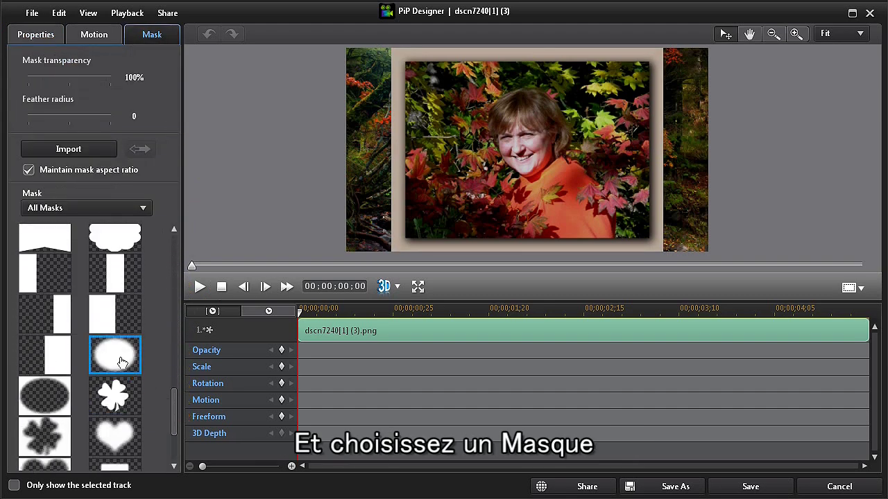
left_click(121, 362)
mouse_move(528, 252)
left_mouse_down()
mouse_move(527, 234)
mouse_move(528, 243)
left_mouse_up()
left_click_drag(530, 161, 532, 163)
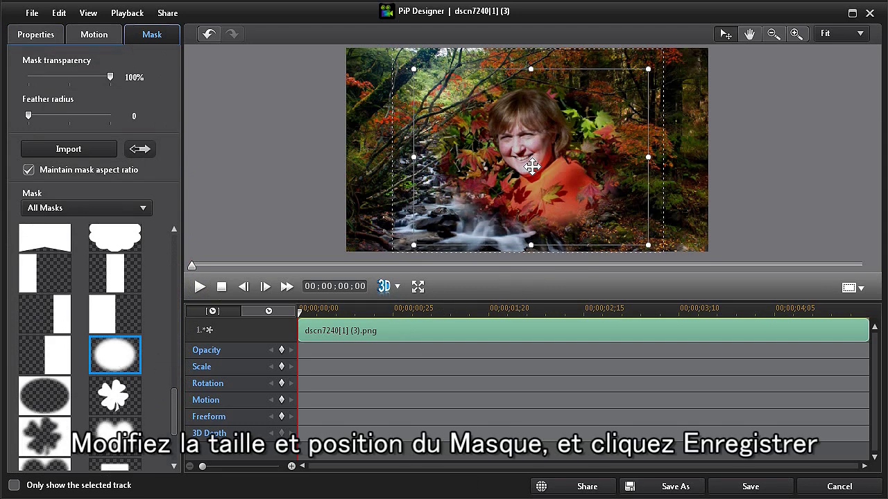
left_click(724, 487)
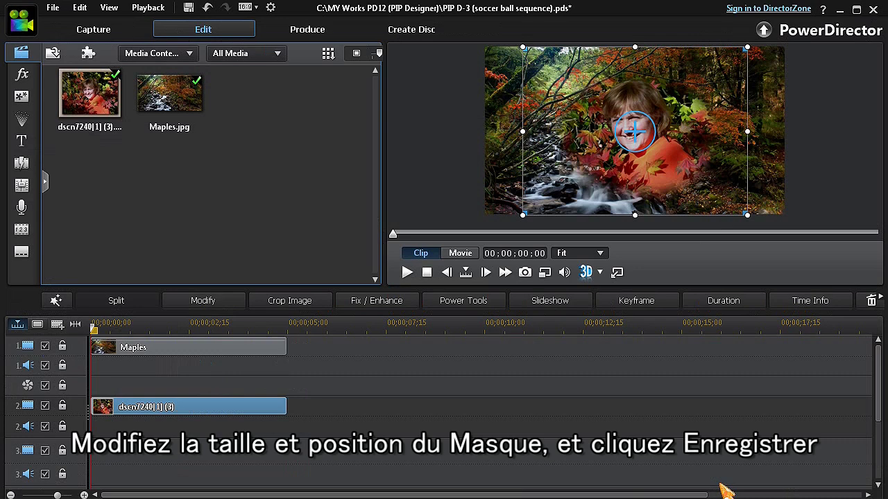
Step: Scale the portrait down, place it in the scene's lower right, and preview the whole movie
left_click_drag(635, 215, 635, 179)
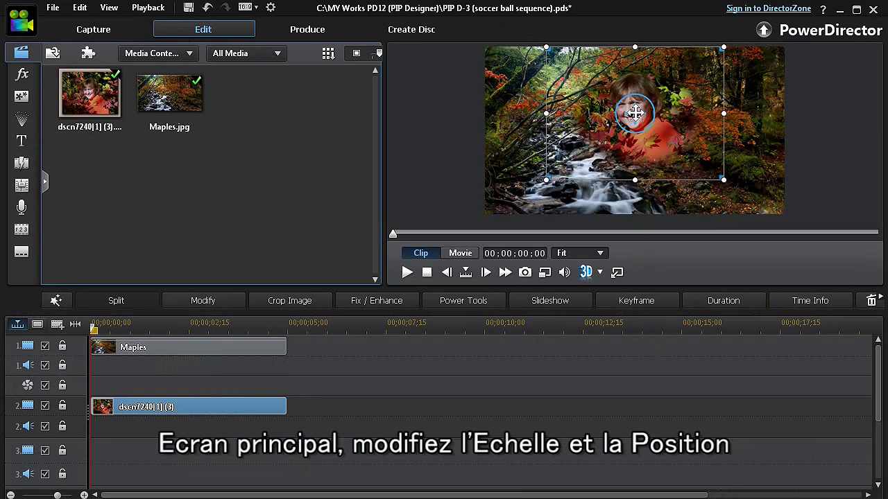
left_click_drag(634, 112, 723, 168)
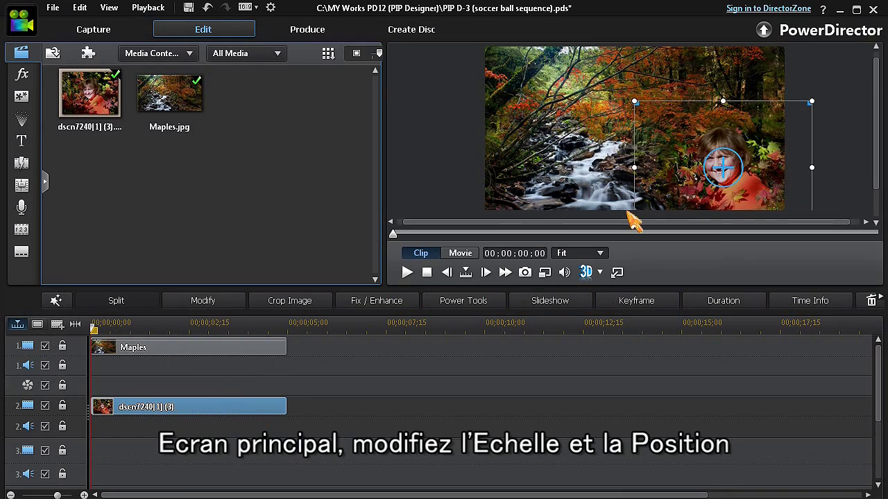
left_click(460, 253)
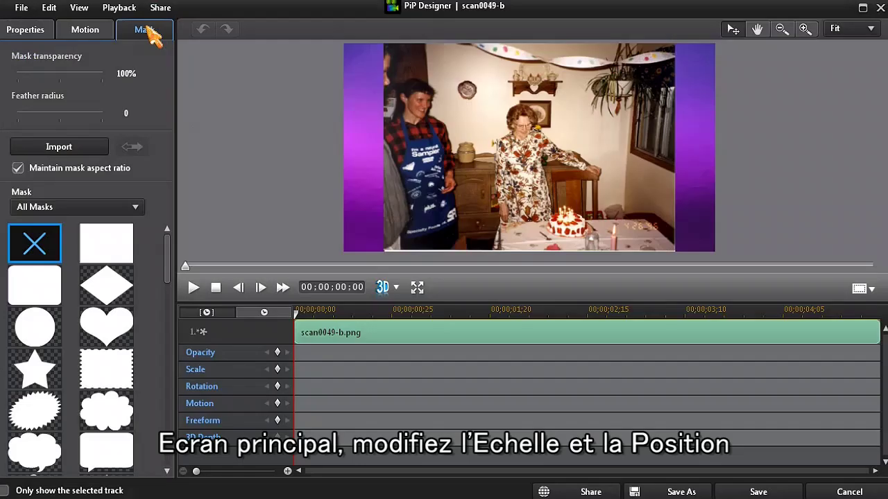
Step: Import blue-ribbon P-2 (F) as the scan0049-b mask, shrink it to fit, and save
left_click(99, 151)
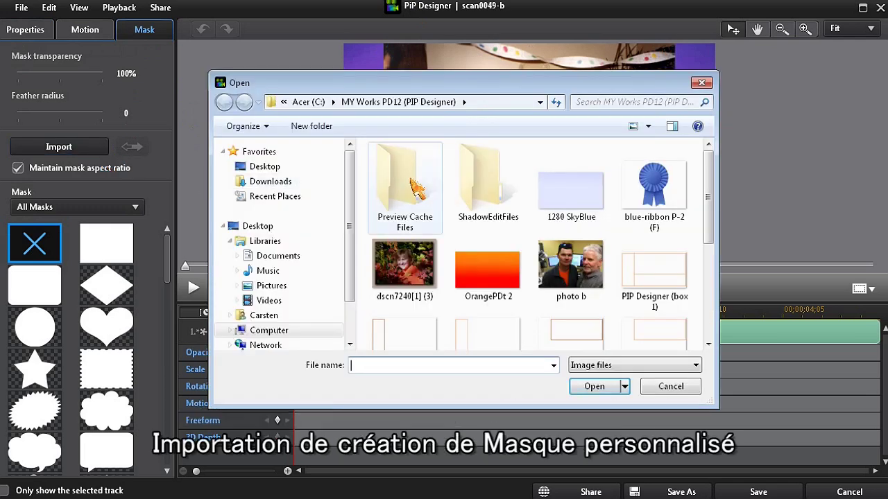
left_click(643, 169)
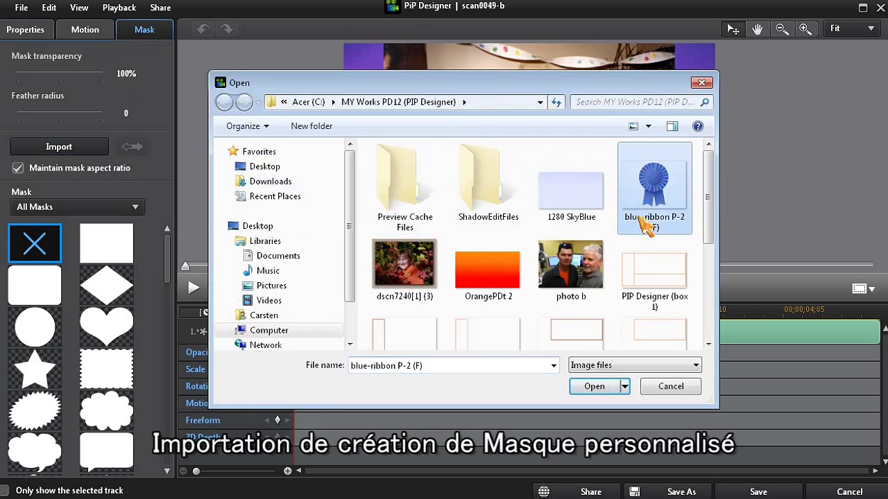
left_click(594, 389)
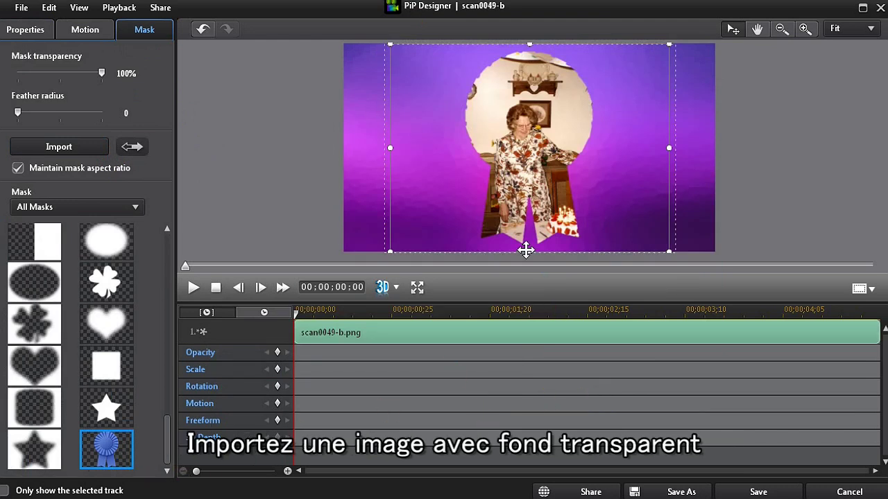
left_click_drag(530, 251, 530, 240)
left_click(758, 492)
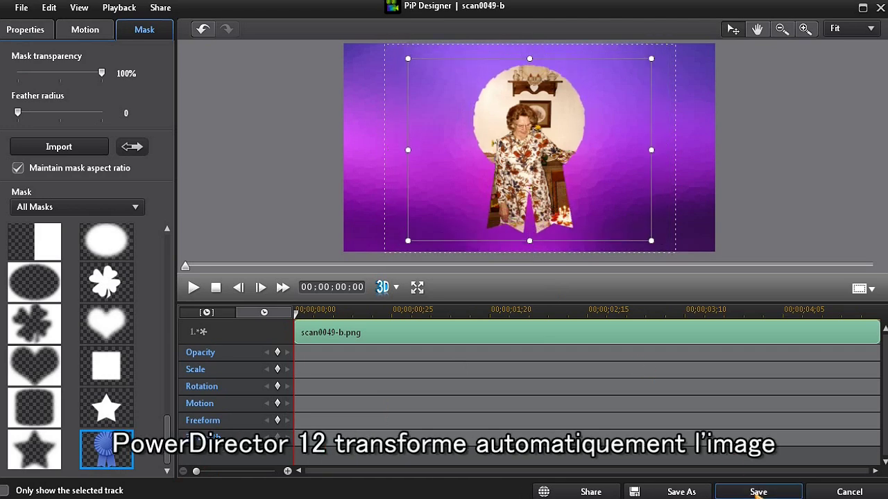
Step: Switch the preview to the whole movie
left_click(449, 253)
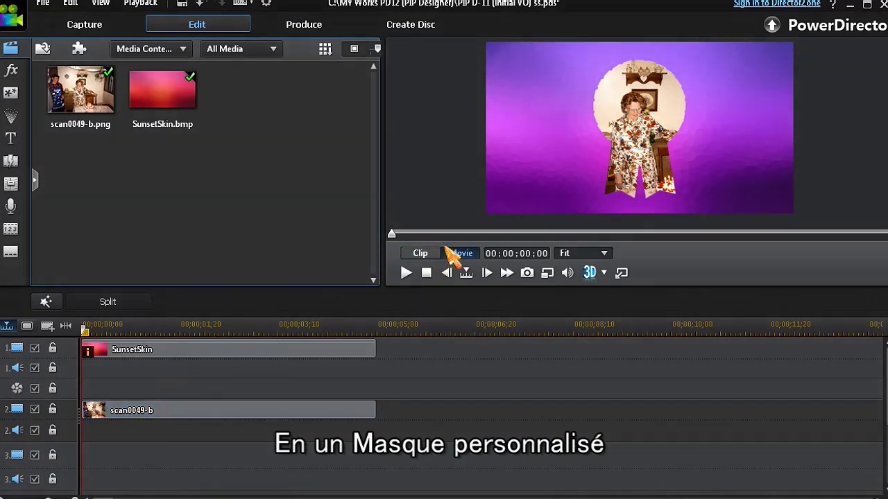